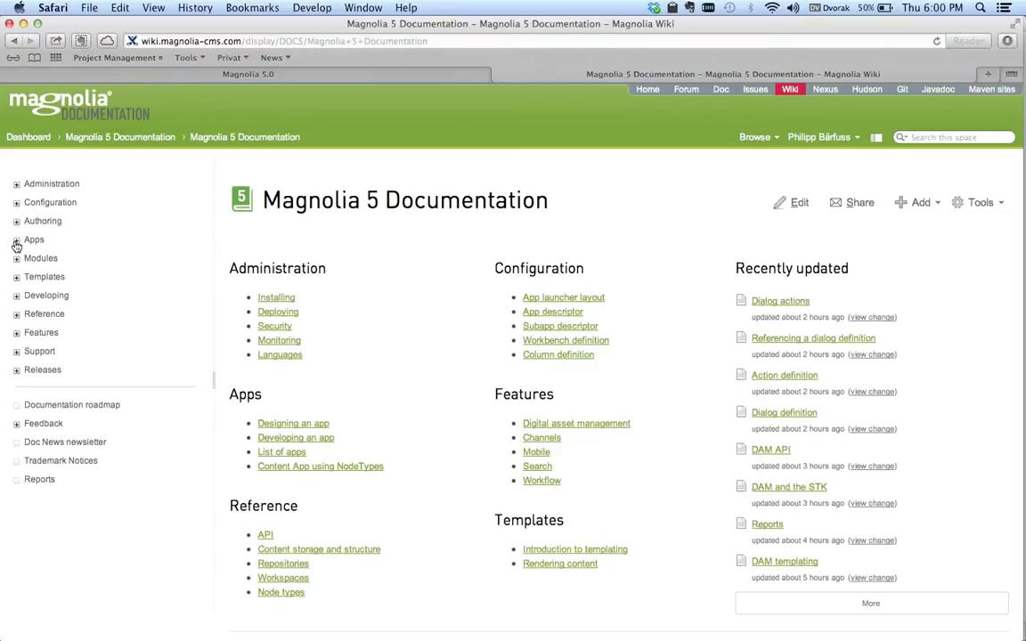
- Open the Programming an app page from the Developing an app section of the Magnolia 5 documentation
{"action": "left_click", "coordinate": [16, 242]}
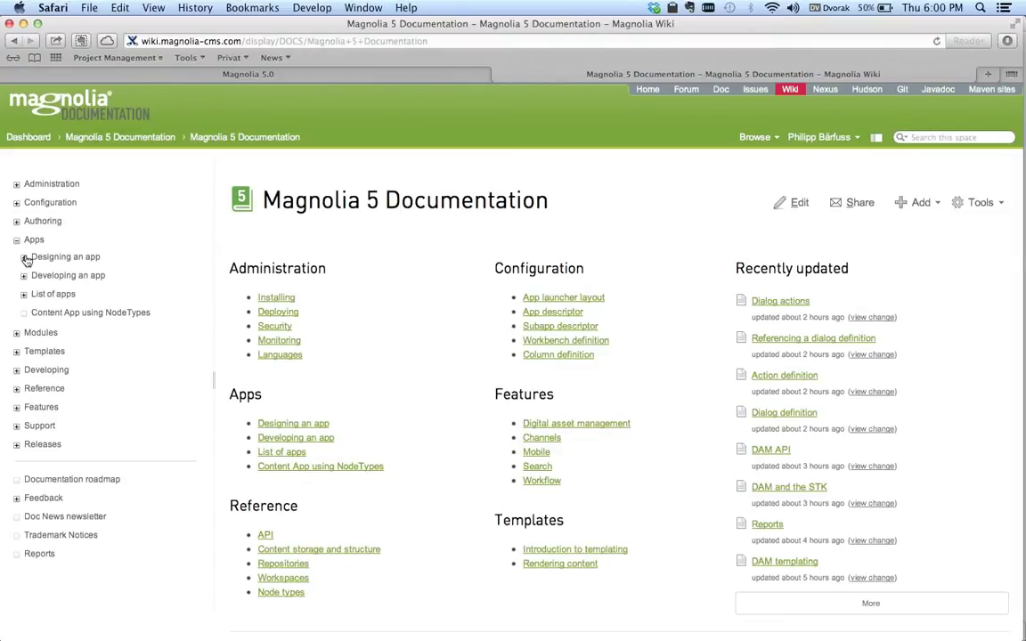
{"action": "left_click", "coordinate": [23, 276]}
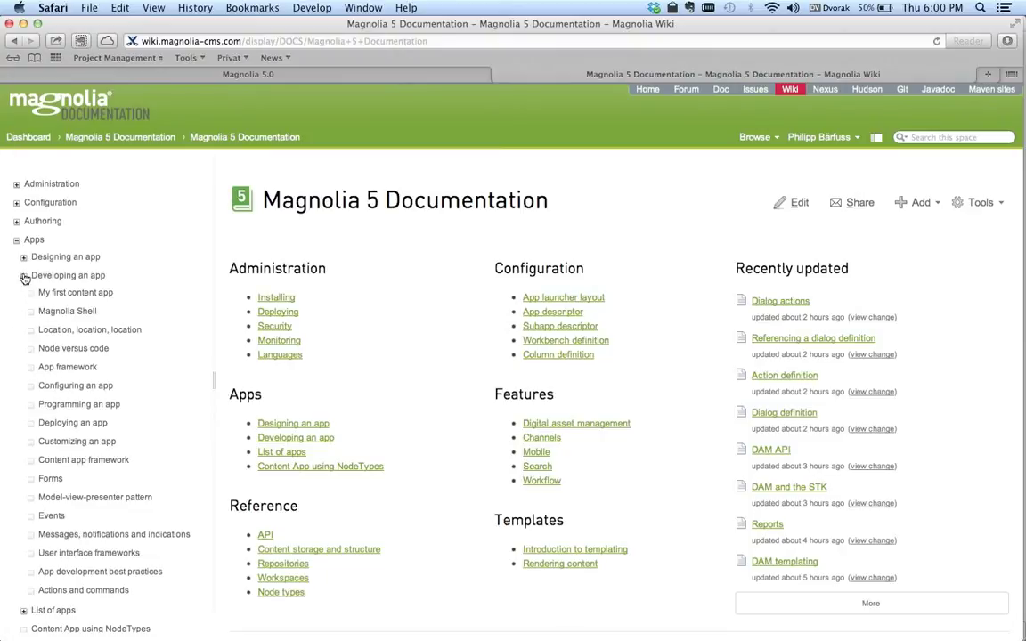
{"action": "scroll", "coordinate": [98, 348], "scroll_direction": "down", "scroll_amount": 5}
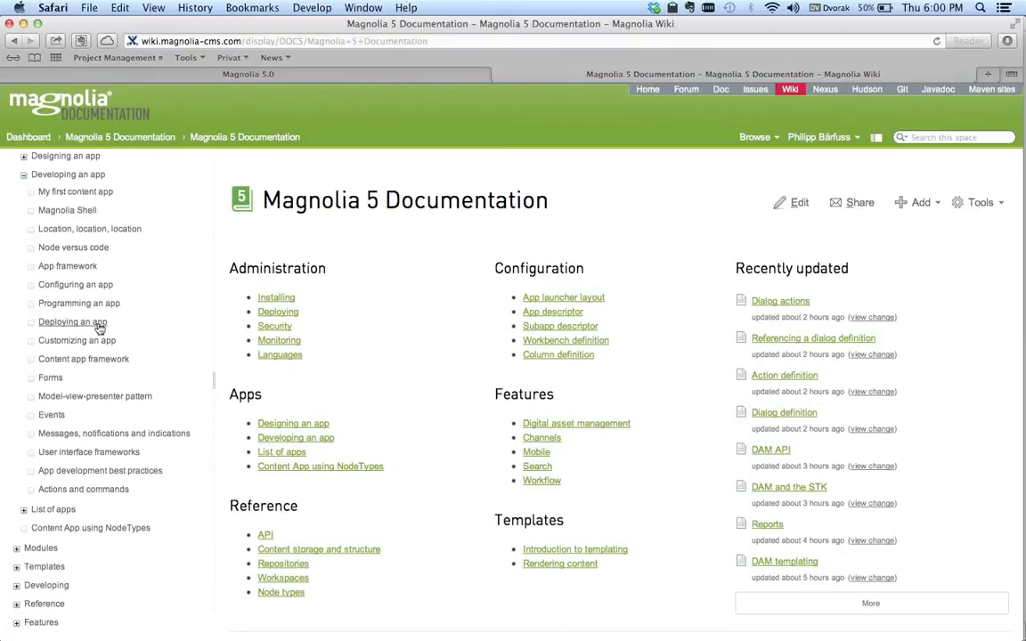
{"action": "left_click", "coordinate": [99, 309]}
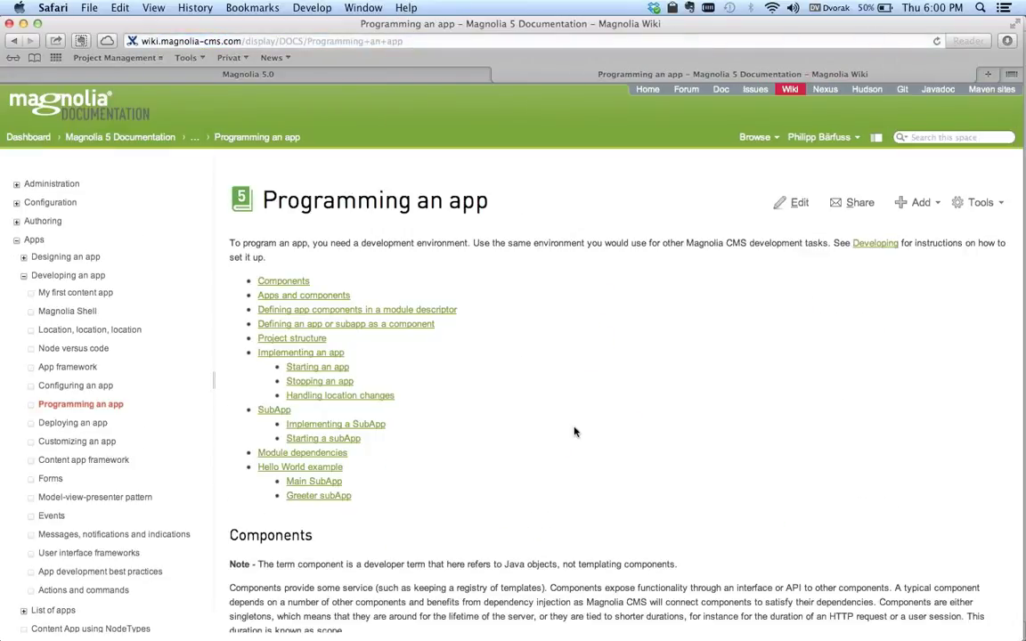
- Examine the module descriptor XML example that defines the helloworld app components
{"action": "scroll", "coordinate": [576, 433], "scroll_direction": "down", "scroll_amount": 10}
{"action": "scroll", "coordinate": [575, 433], "scroll_direction": "down", "scroll_amount": 10}
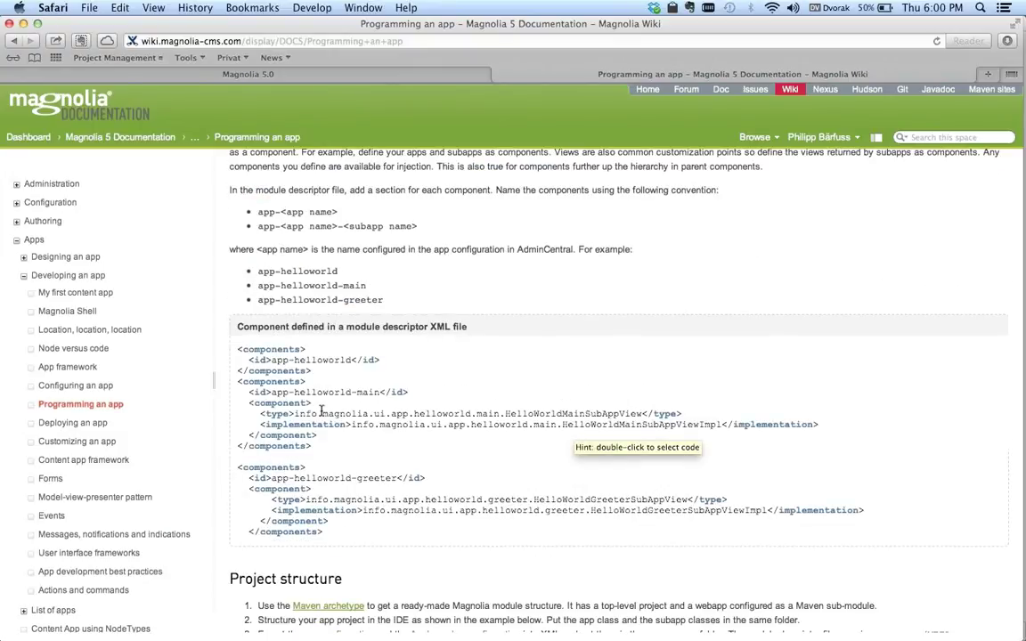
{"action": "double_click", "coordinate": [609, 420]}
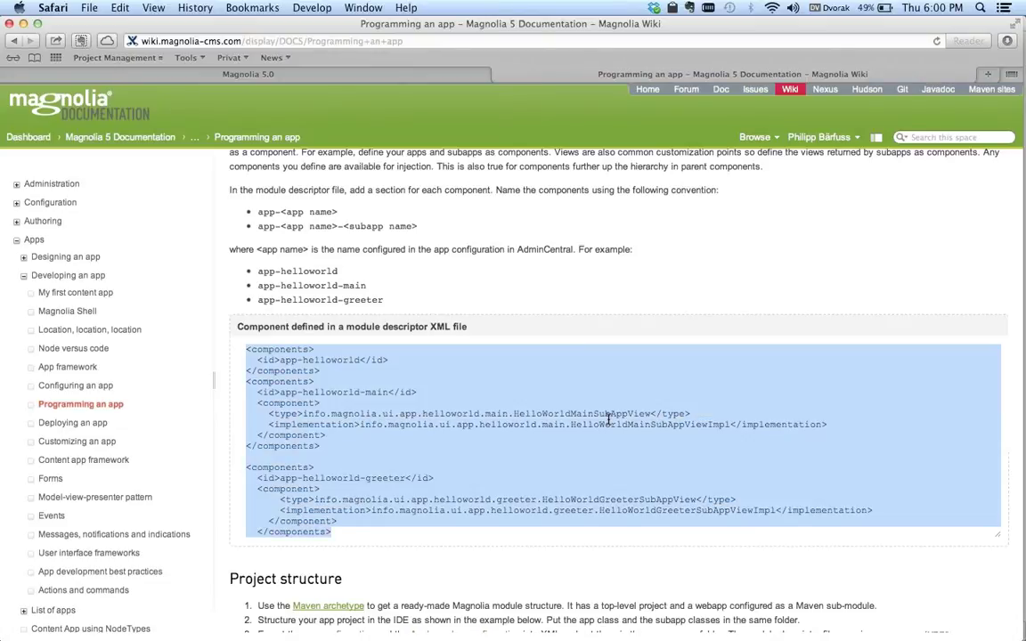
{"action": "left_click", "coordinate": [575, 298]}
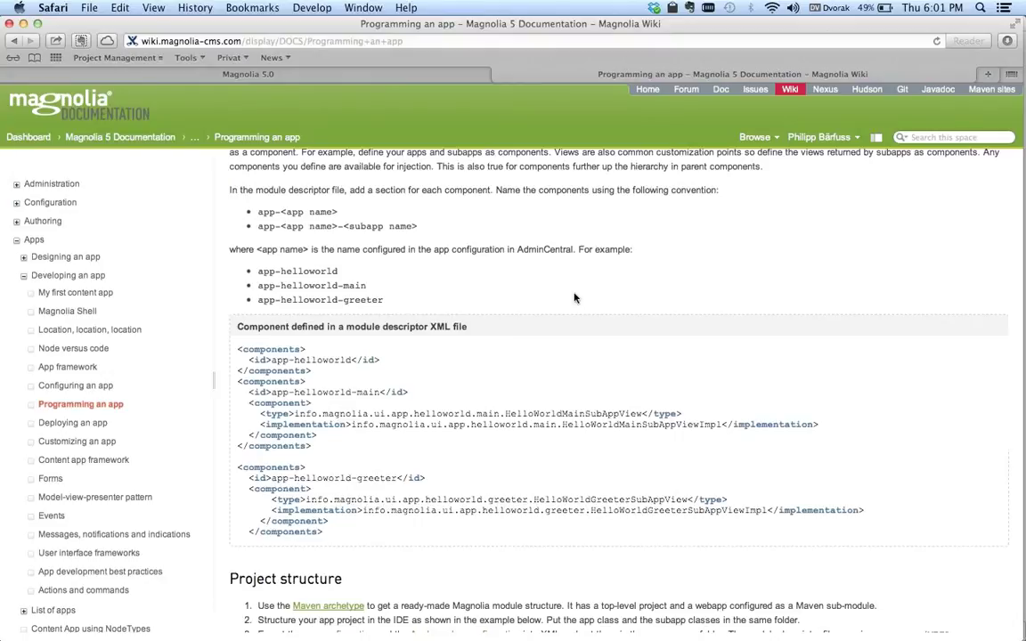
- Return to the Magnolia 5.0 page editor, switching over to the Keynote presentation and back to Safari
{"action": "left_click", "coordinate": [268, 75]}
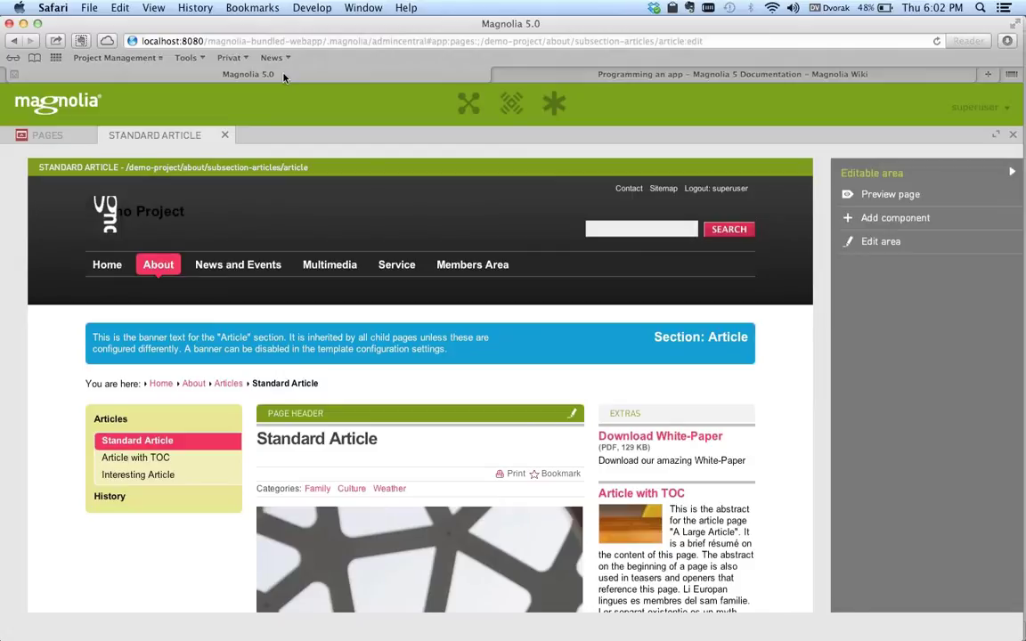
{"action": "key", "text": "super+Tab"}
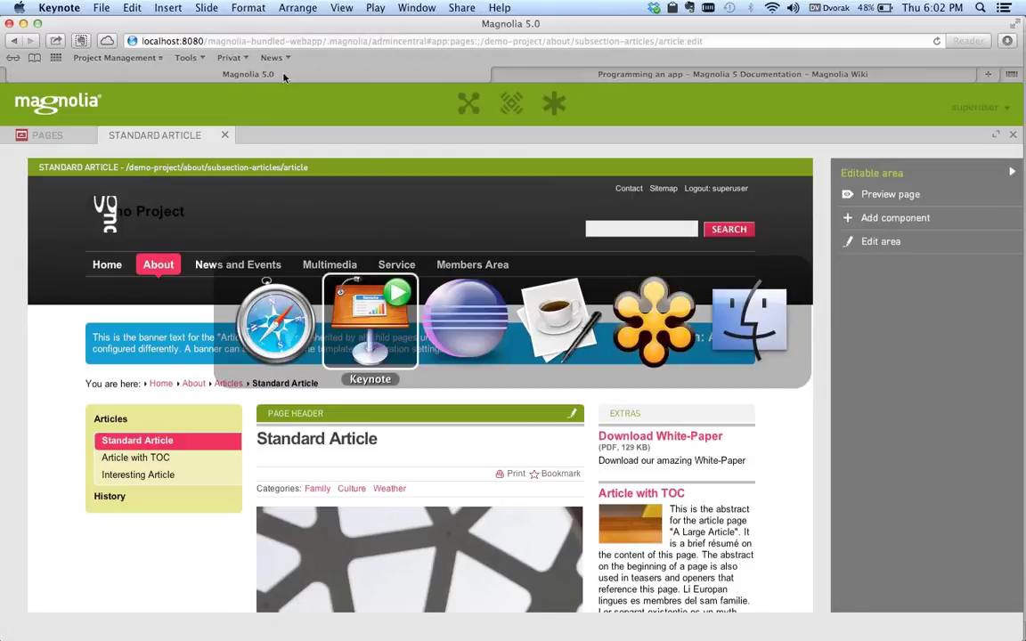
{"action": "key", "text": "super+Tab"}
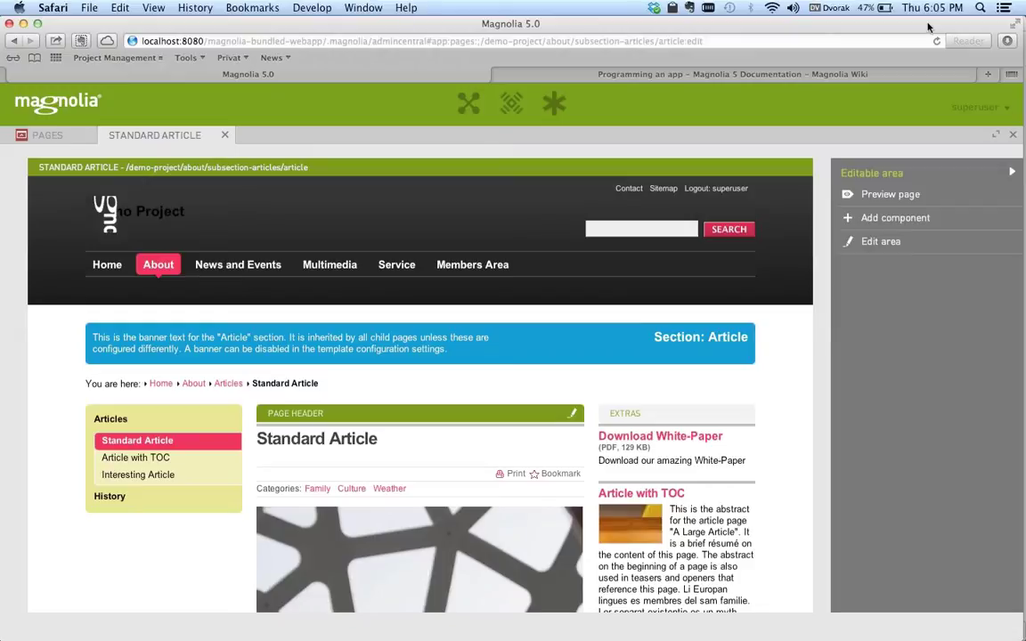
- Open the page from the Translation Request message in Pulse and select the whole page to show its actions
{"action": "left_click", "coordinate": [509, 107]}
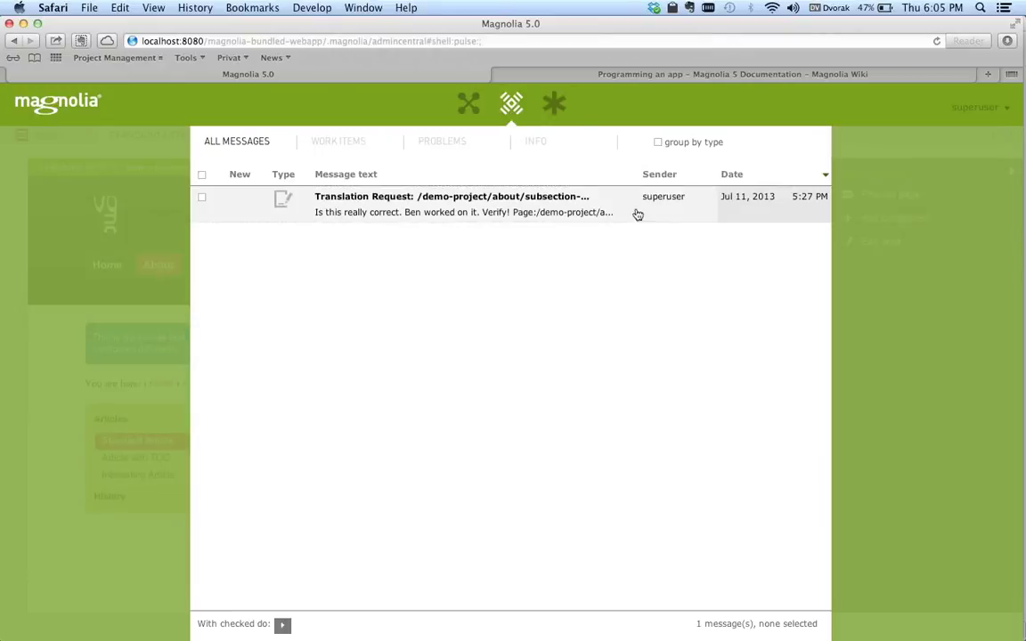
{"action": "left_click", "coordinate": [566, 213]}
{"action": "left_click", "coordinate": [703, 184]}
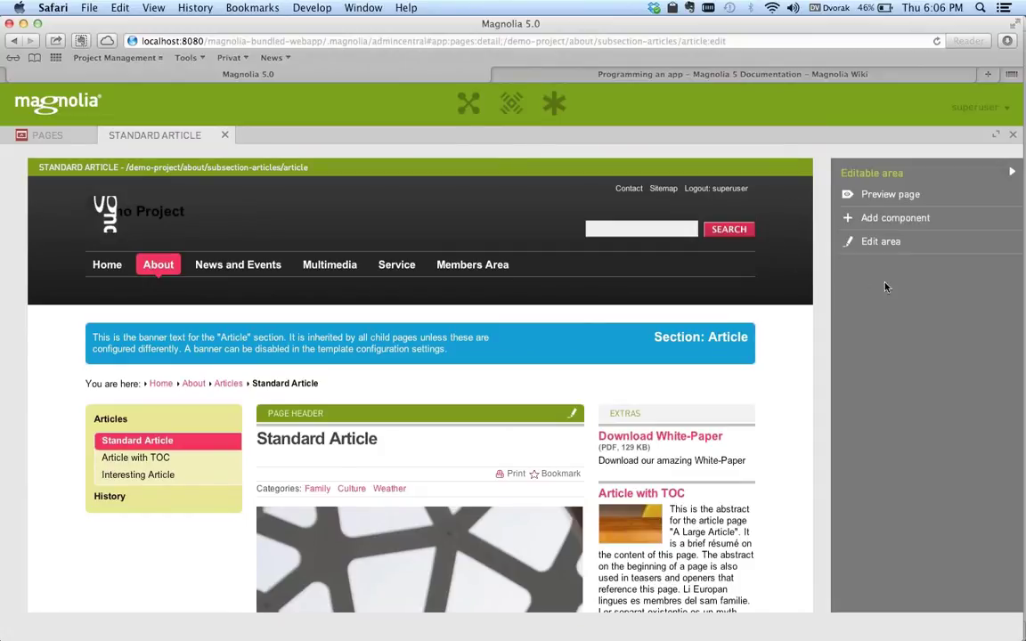
{"action": "left_click", "coordinate": [715, 394]}
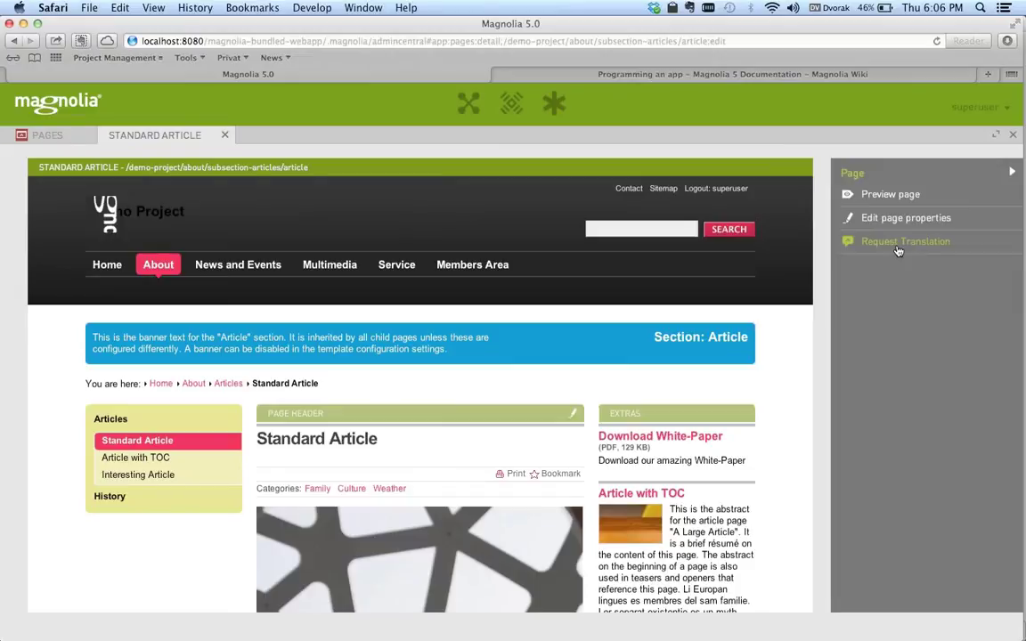
- Open the Action in Page favorite and expand the deleteArea action to inspect its class property
{"action": "left_click", "coordinate": [554, 104]}
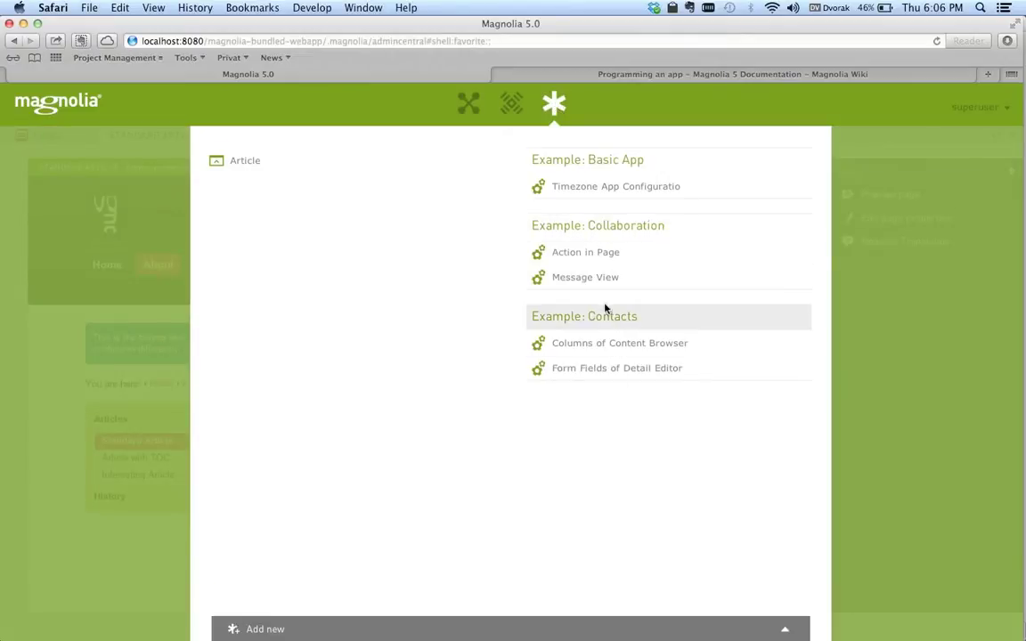
{"action": "left_click", "coordinate": [598, 258]}
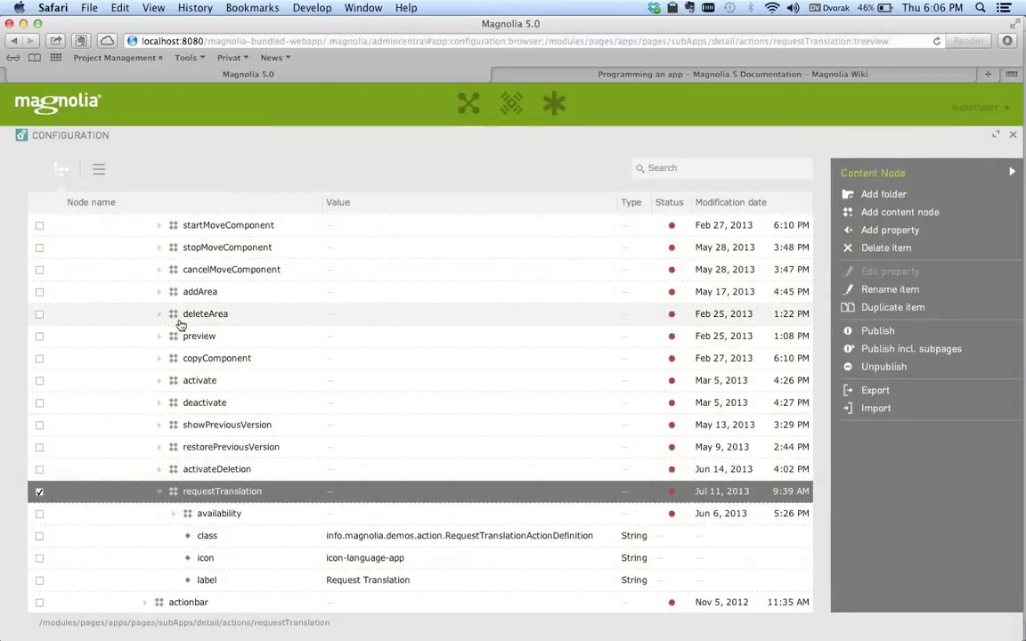
{"action": "left_click", "coordinate": [158, 313]}
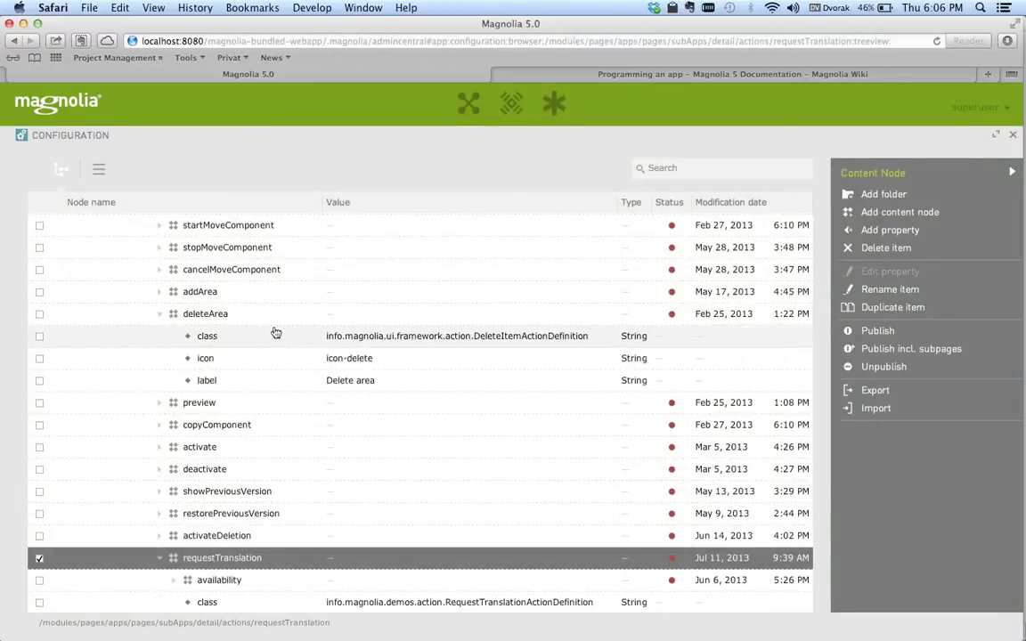
{"action": "left_click", "coordinate": [473, 336]}
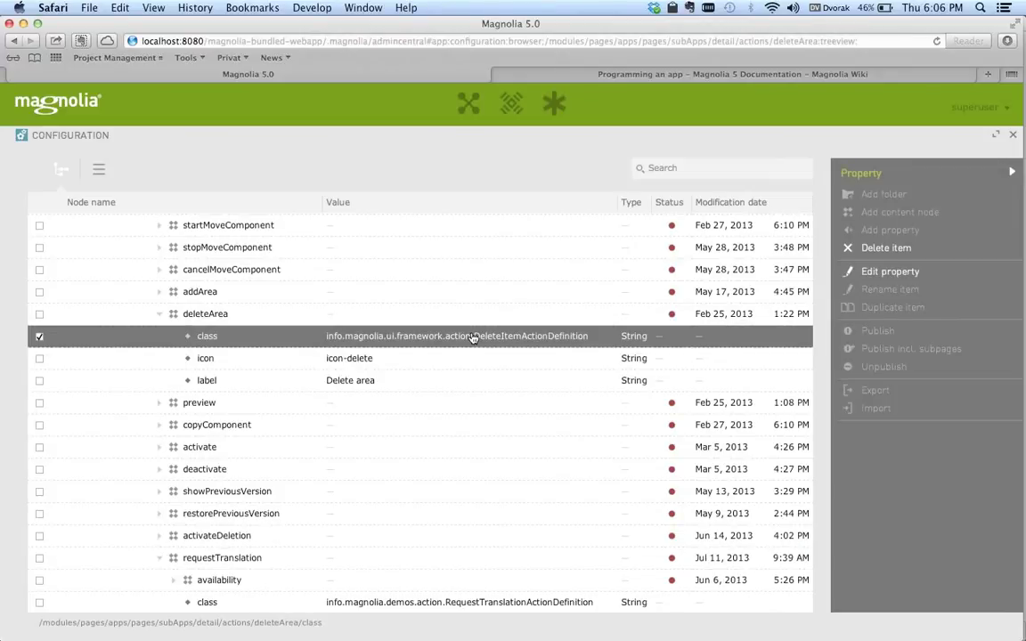
- Collapse the deleteArea and requestTranslation nodes in the detail subapp's actions
{"action": "scroll", "coordinate": [313, 276], "scroll_direction": "up", "scroll_amount": 2}
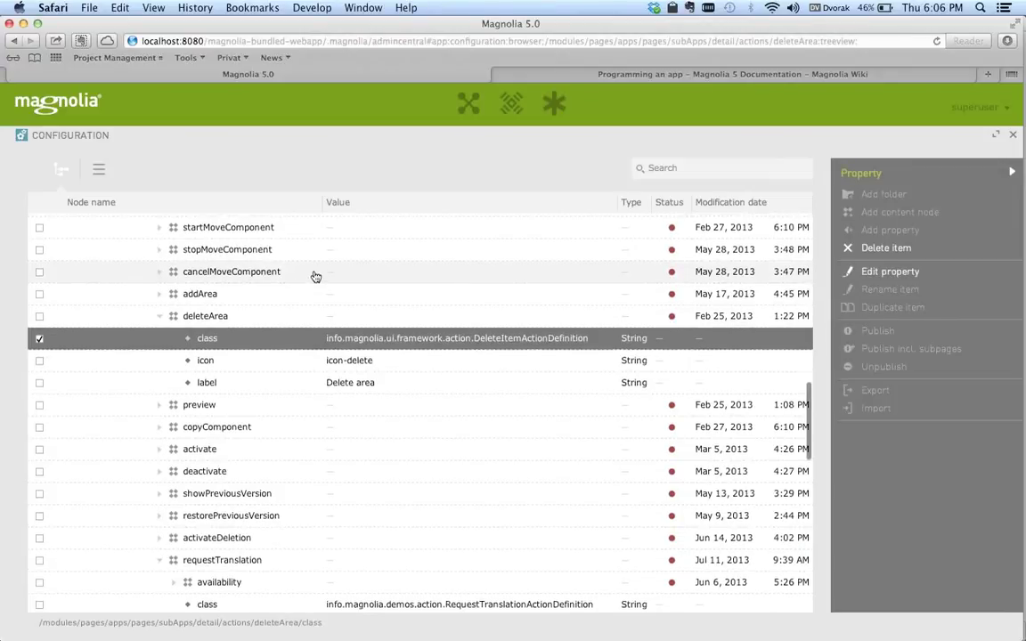
{"action": "scroll", "coordinate": [314, 277], "scroll_direction": "up", "scroll_amount": 2}
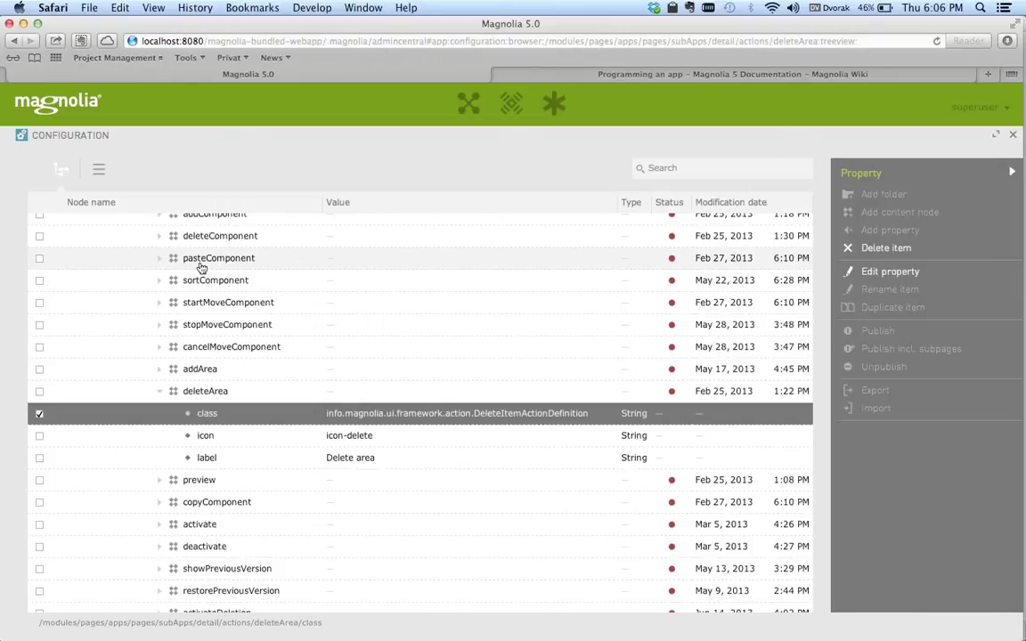
{"action": "left_click", "coordinate": [160, 392]}
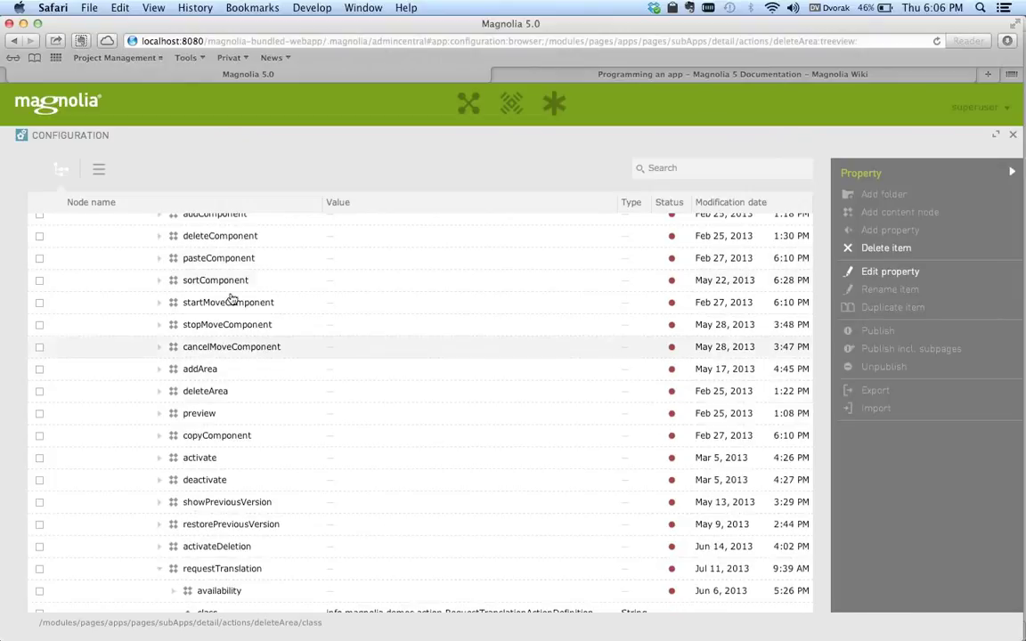
{"action": "left_click", "coordinate": [160, 569]}
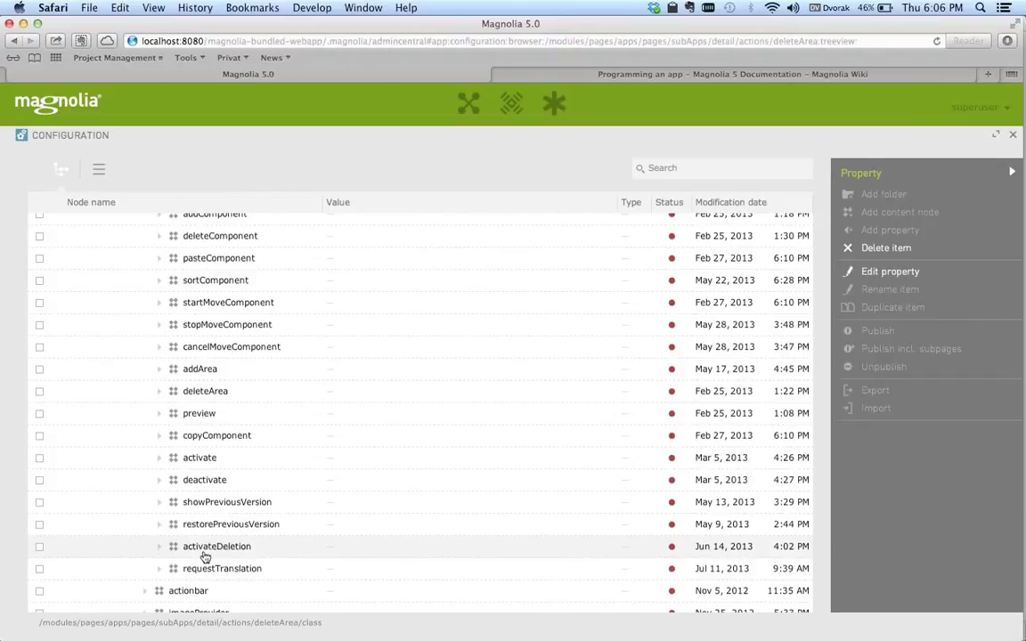
- Expand the detail subapp's actionbar node and its sections to view the configured action groups
{"action": "scroll", "coordinate": [205, 556], "scroll_direction": "down", "scroll_amount": 6}
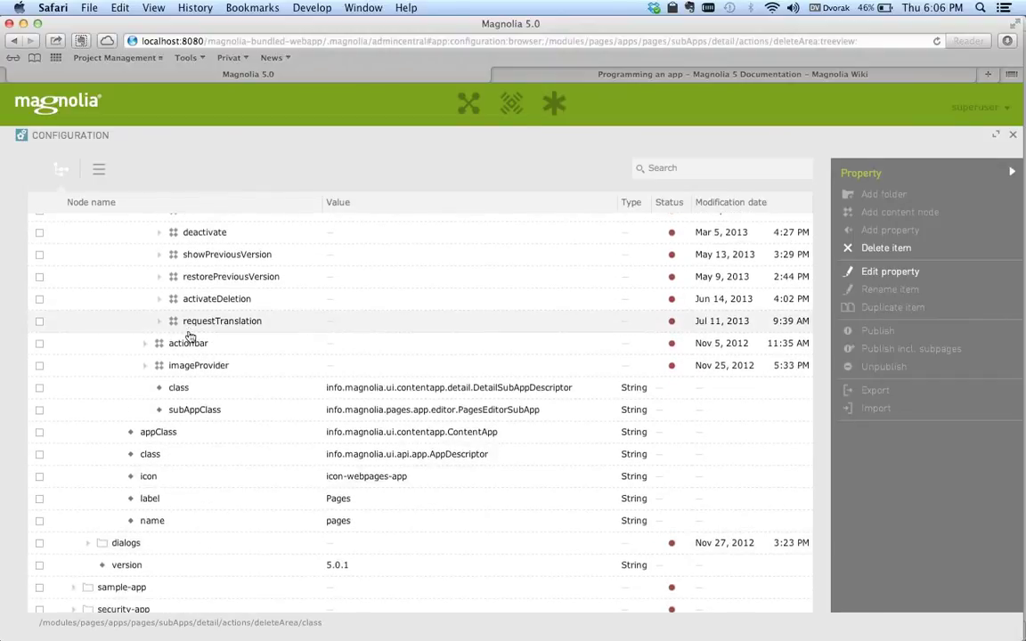
{"action": "left_click", "coordinate": [192, 344]}
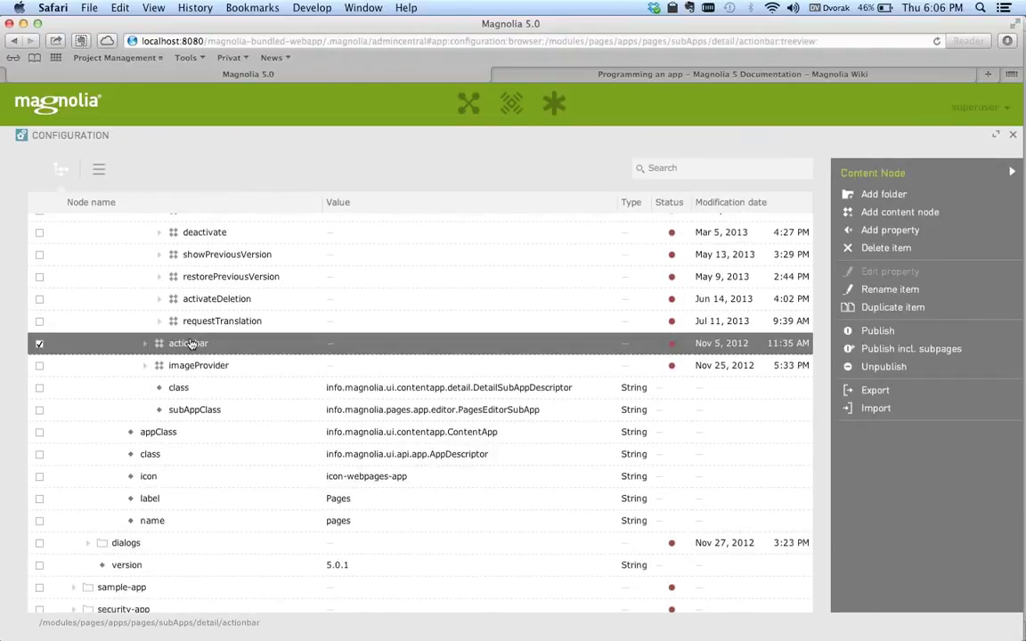
{"action": "left_click", "coordinate": [145, 343]}
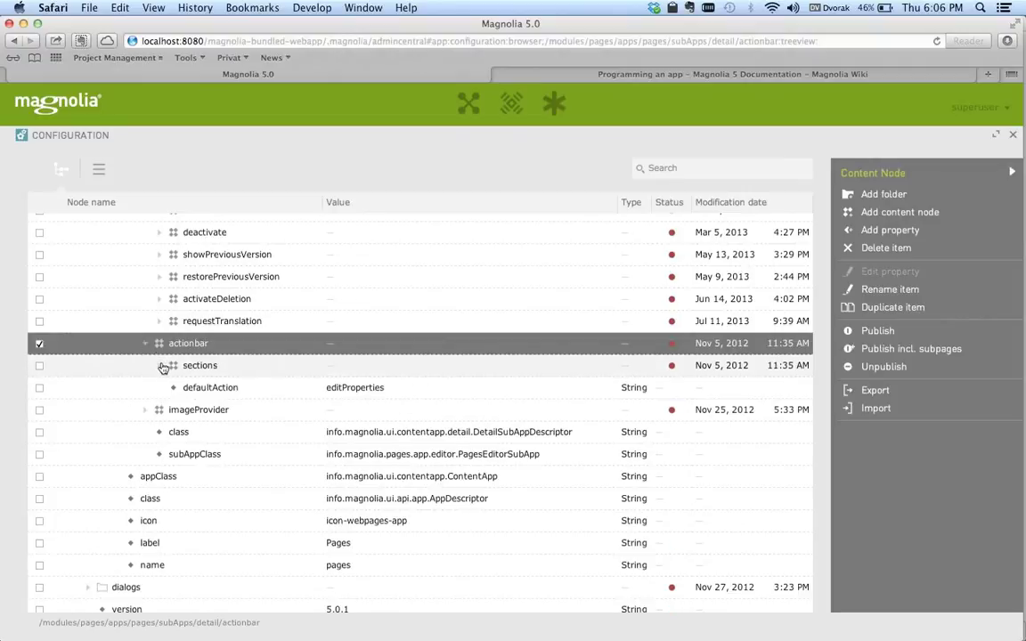
{"action": "left_click", "coordinate": [161, 366]}
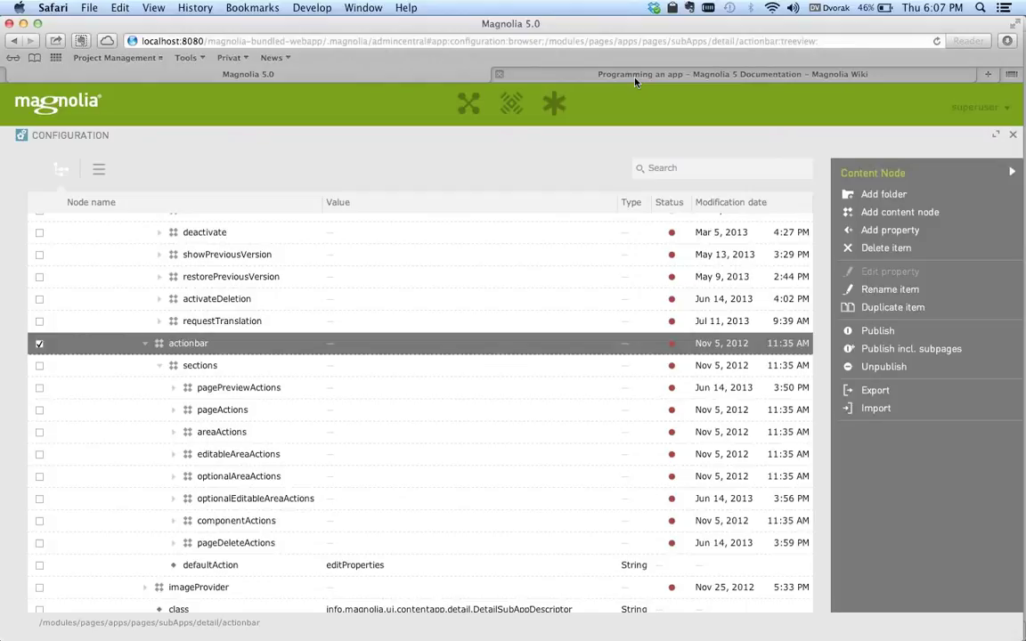
- Reopen the Pages app and compare the actions offered for the Article with TOC teaser with those for the whole page
{"action": "left_click", "coordinate": [466, 104]}
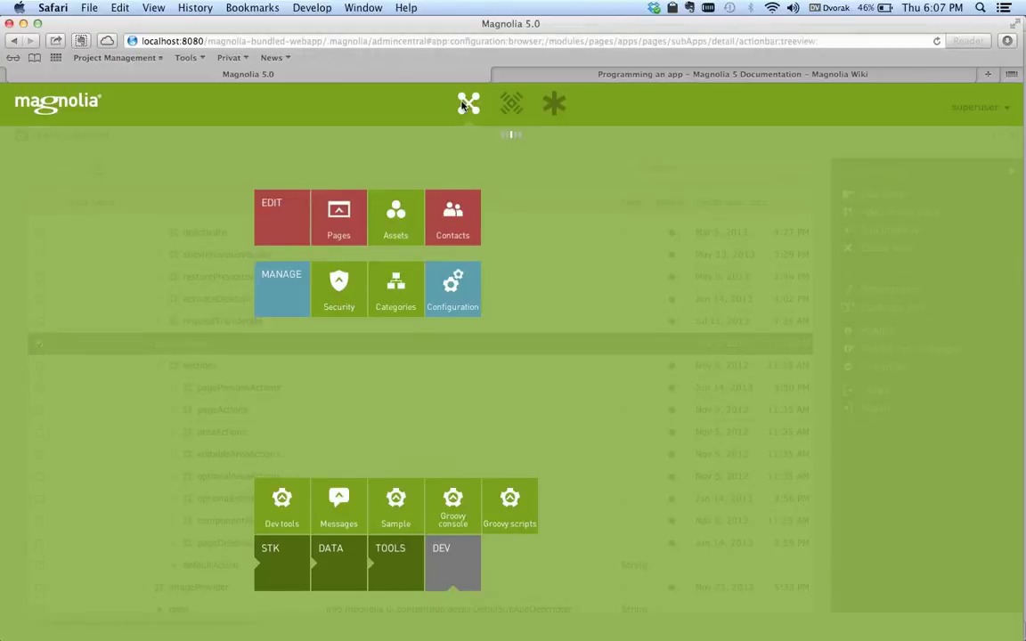
{"action": "left_click", "coordinate": [335, 241]}
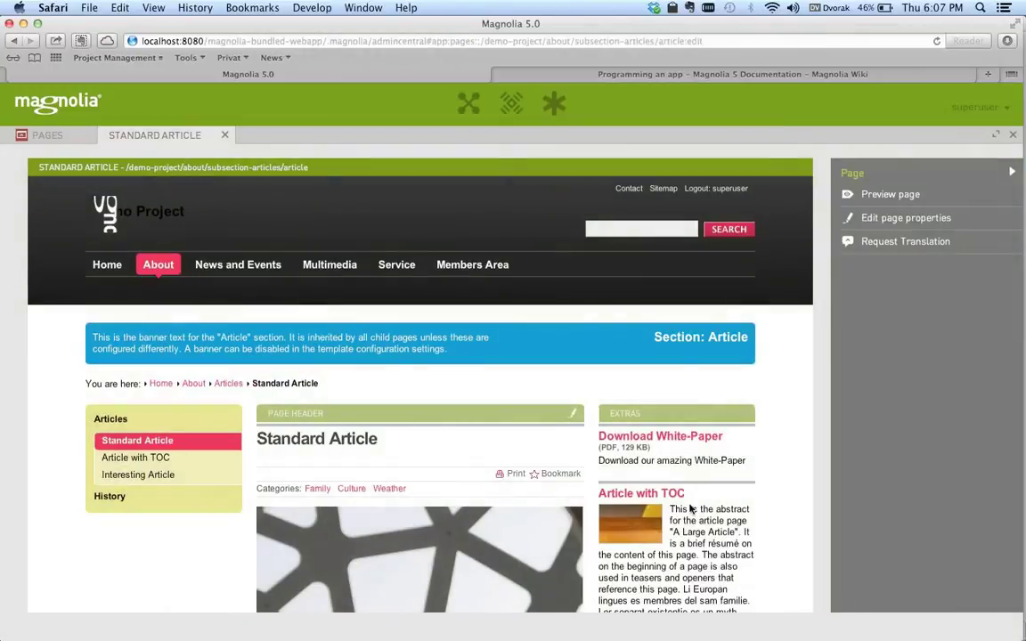
{"action": "left_click", "coordinate": [699, 514]}
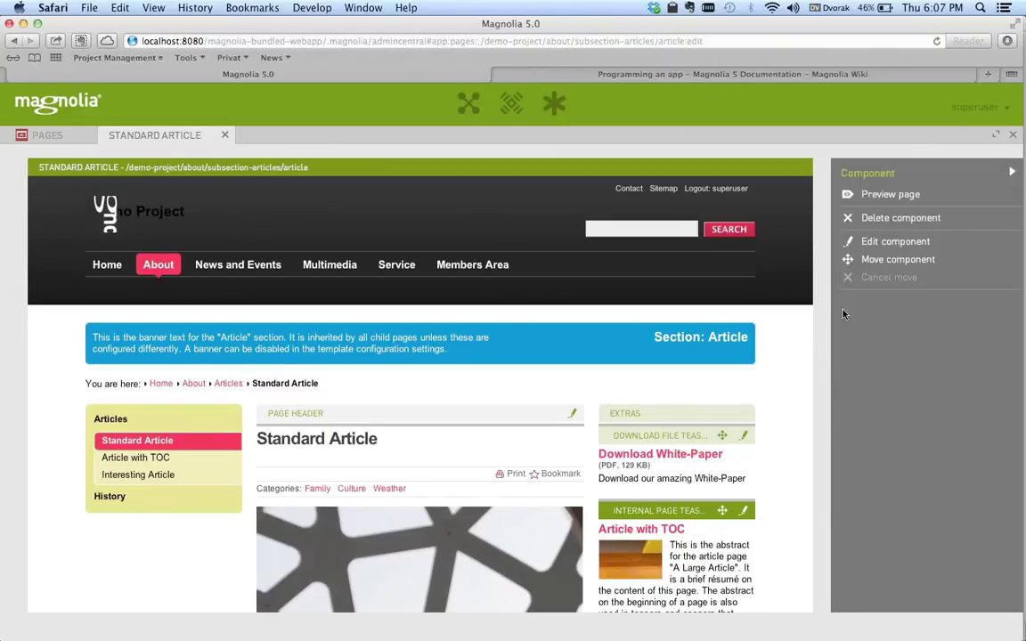
{"action": "left_click", "coordinate": [776, 367]}
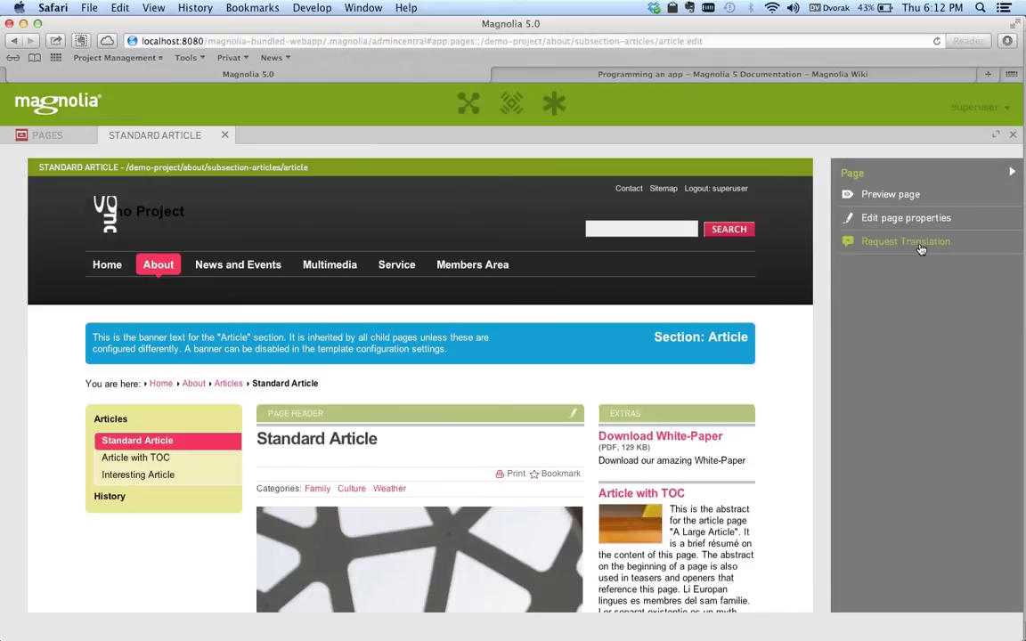
- Open docs.google.com in a new browser tab
{"action": "key", "text": "super+t"}
{"action": "type", "text": "docs.google.com/"}
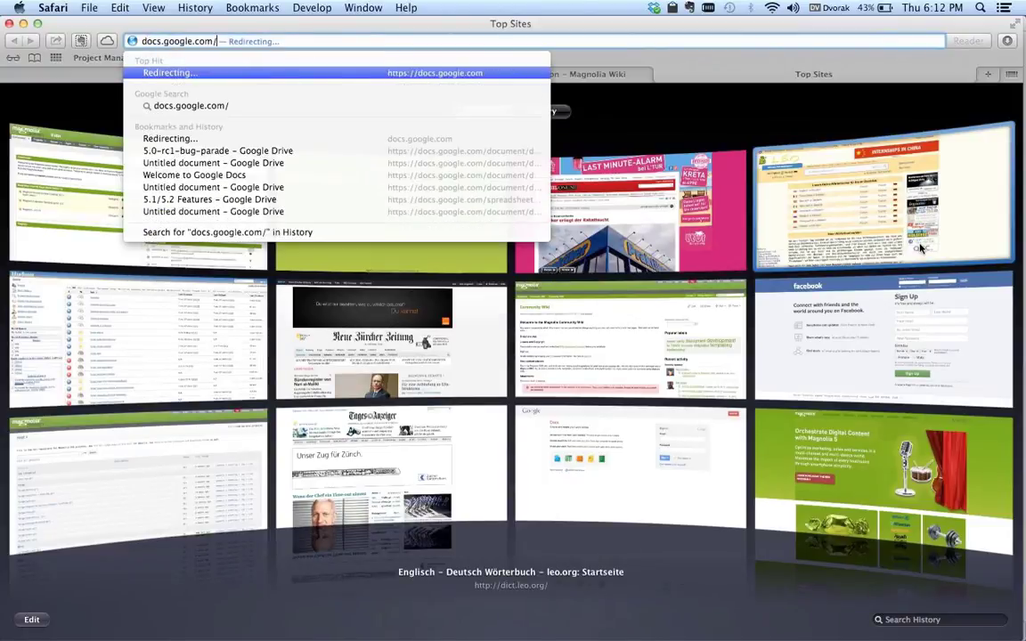
{"action": "key", "text": "Return"}
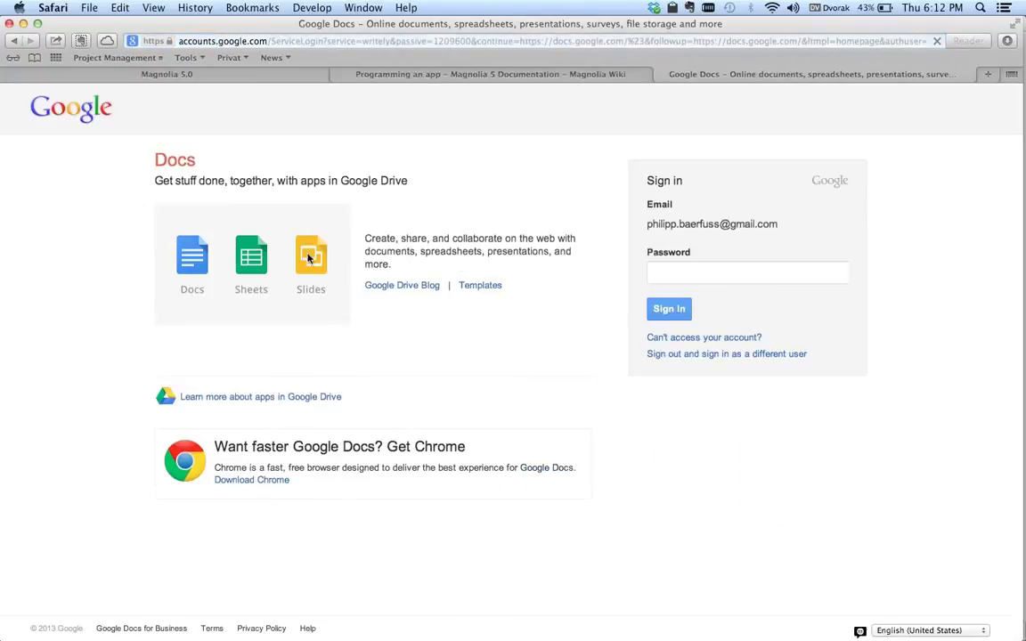
- Sign in to Google Docs by entering the account password
{"action": "type", "text": "***"}
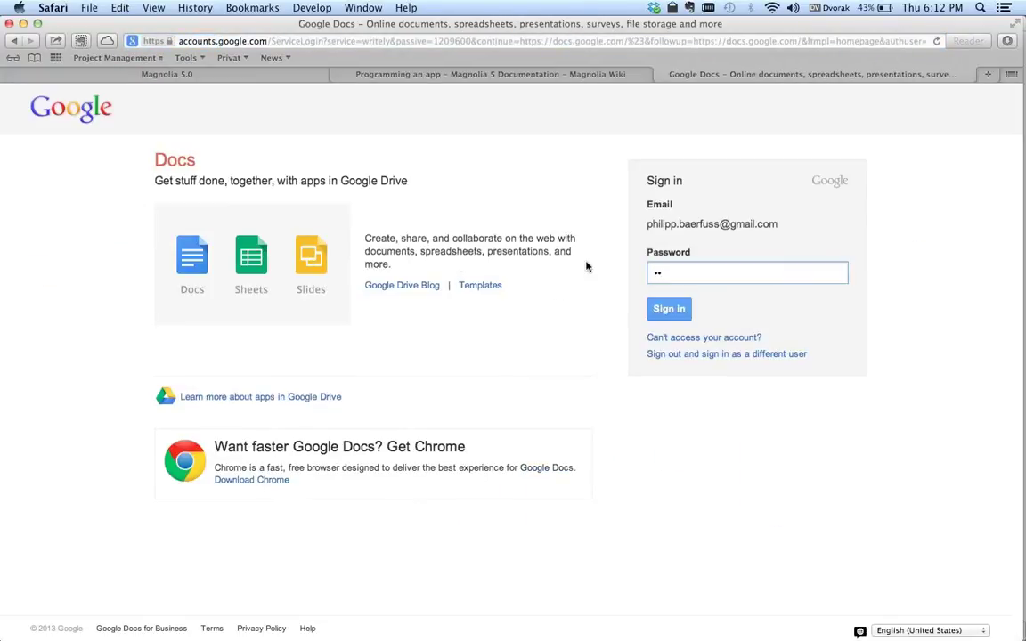
{"action": "type", "text": "****"}
{"action": "key", "text": "Return"}
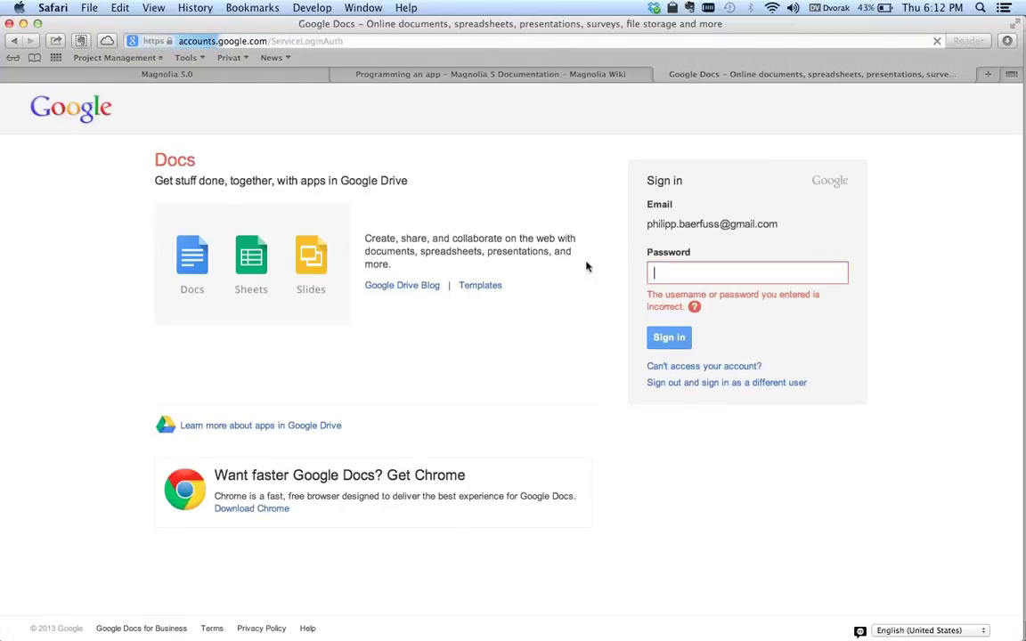
{"action": "type", "text": "********"}
{"action": "key", "text": "Return"}
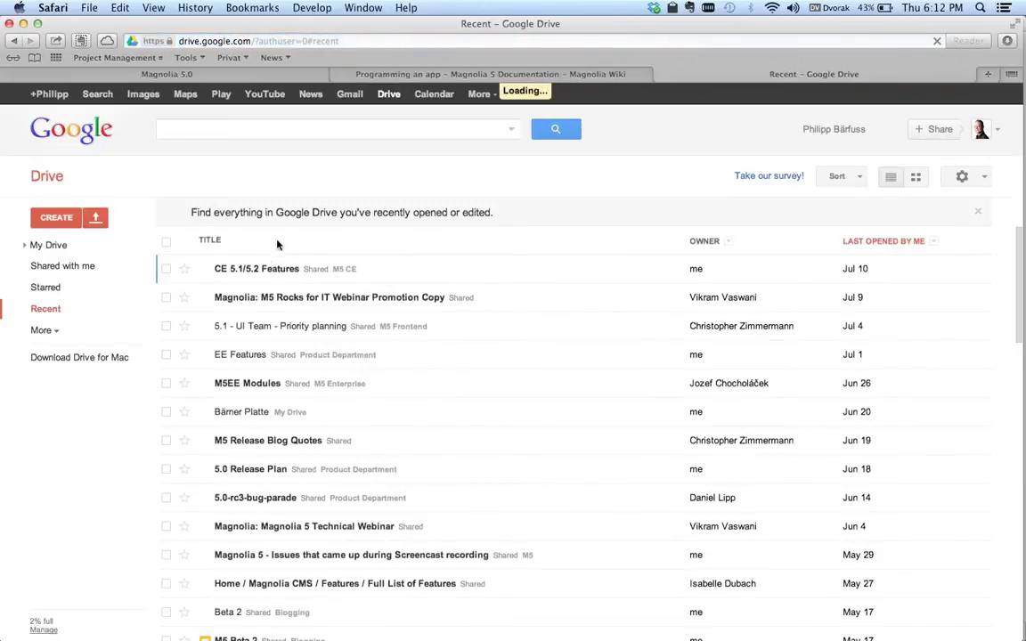
- Open the CE 5.1/5.2 Features spreadsheet and review its matrix of effort against importance
{"action": "left_click", "coordinate": [263, 272]}
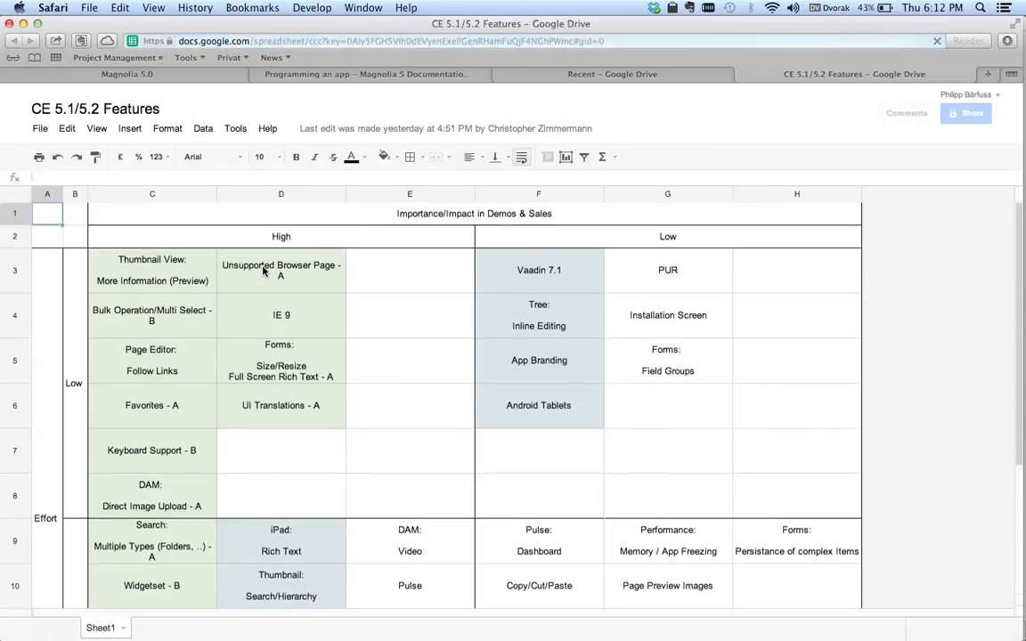
{"action": "scroll", "coordinate": [408, 467], "scroll_direction": "down", "scroll_amount": 4}
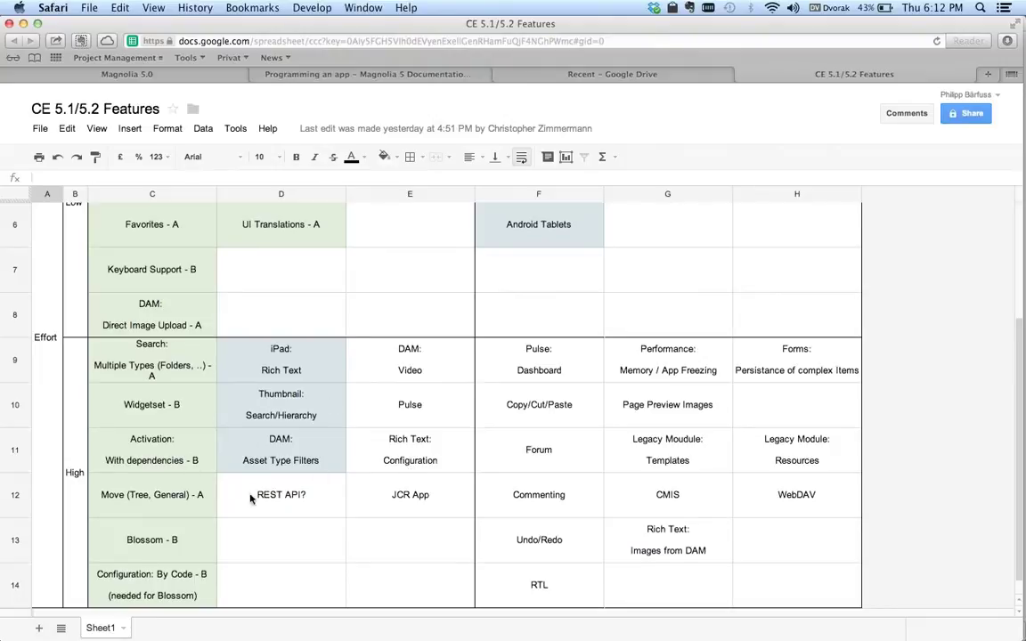
{"action": "scroll", "coordinate": [182, 437], "scroll_direction": "up", "scroll_amount": 3}
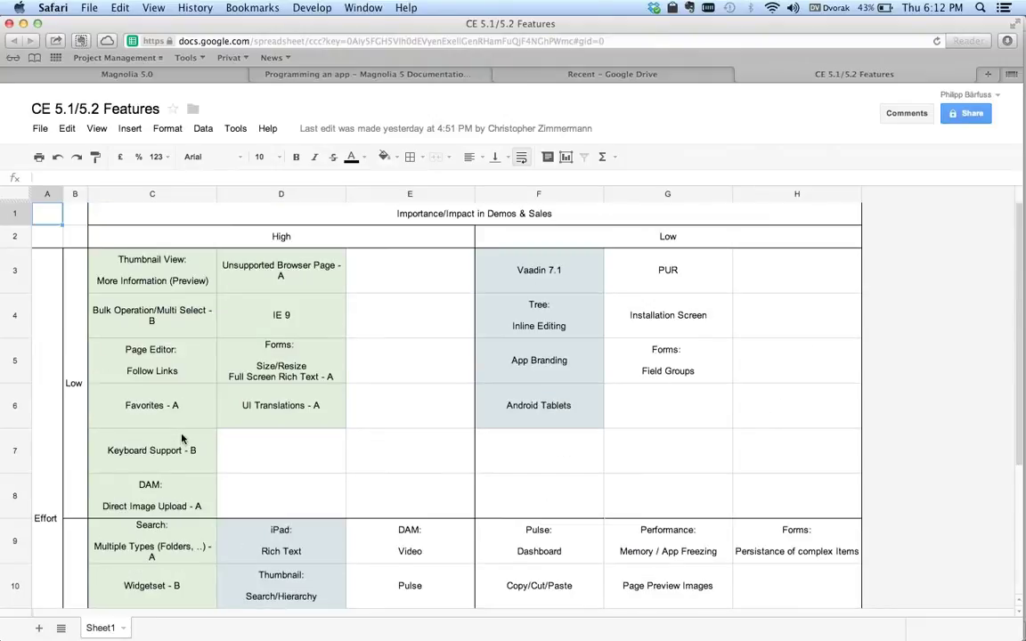
- Point out the DAM Direct Image Upload and Bulk Operation/Multi Select cells, and switch away from the browser
{"action": "left_click", "coordinate": [171, 495]}
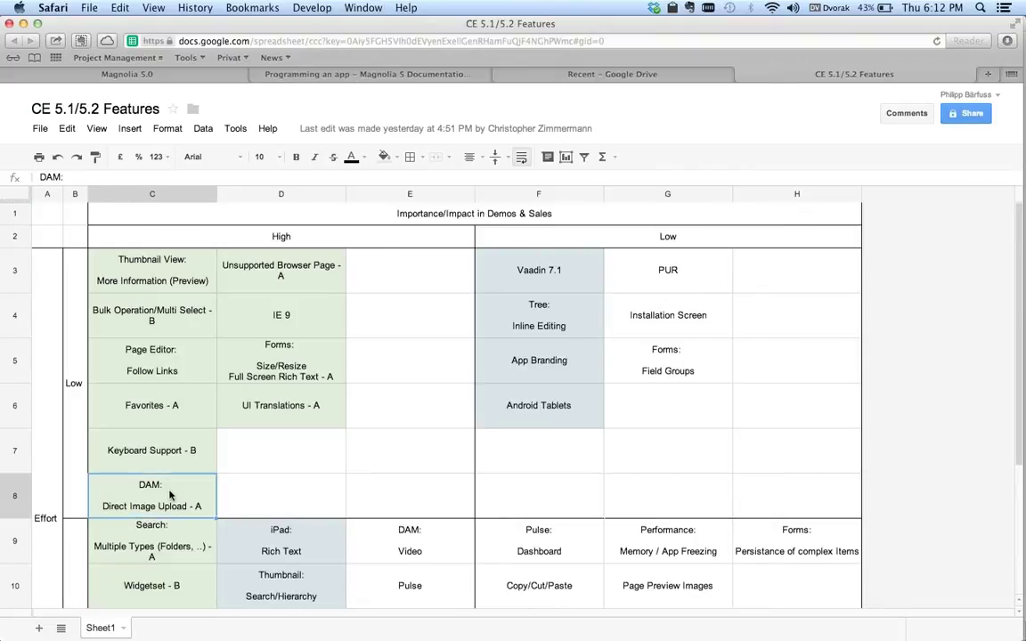
{"action": "left_click", "coordinate": [182, 333]}
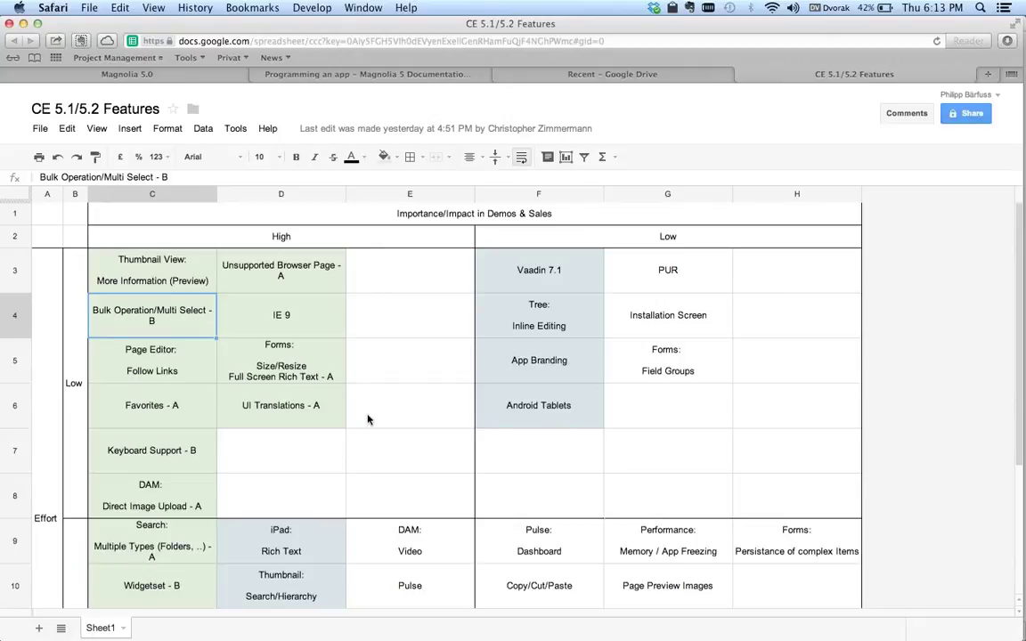
{"action": "key", "text": "super+Tab"}
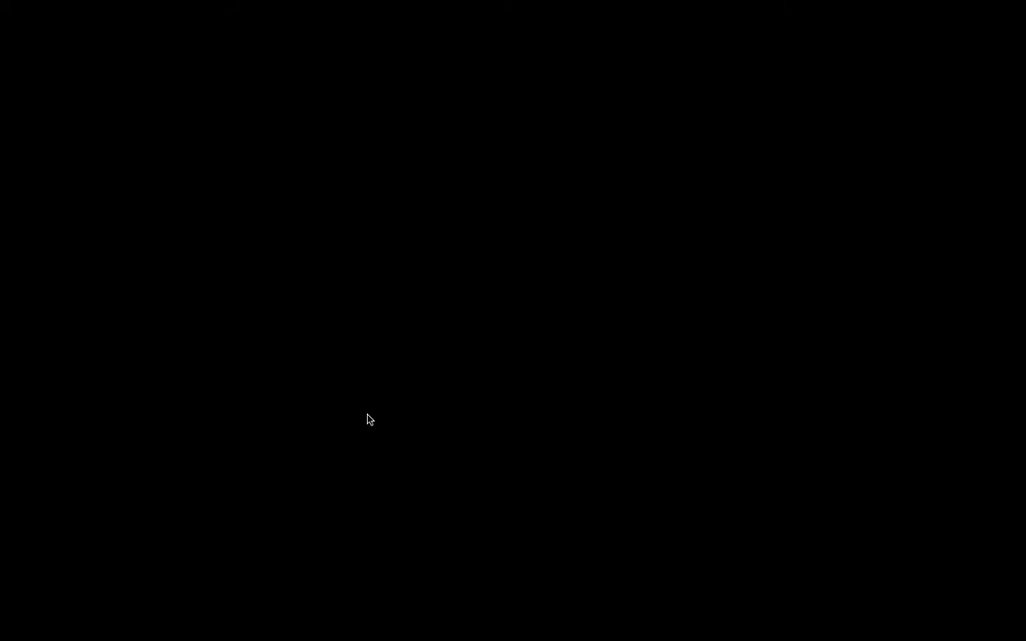